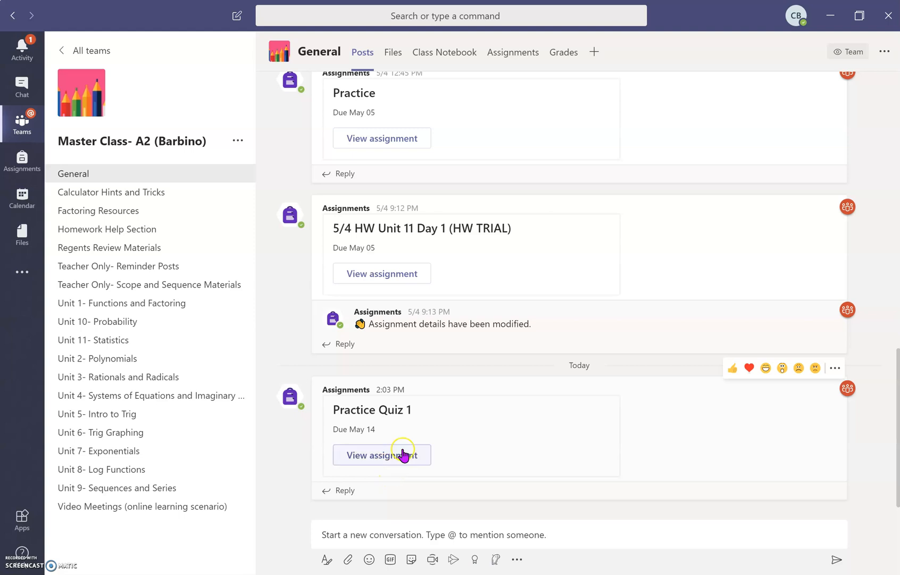
pyautogui.click(507, 58)
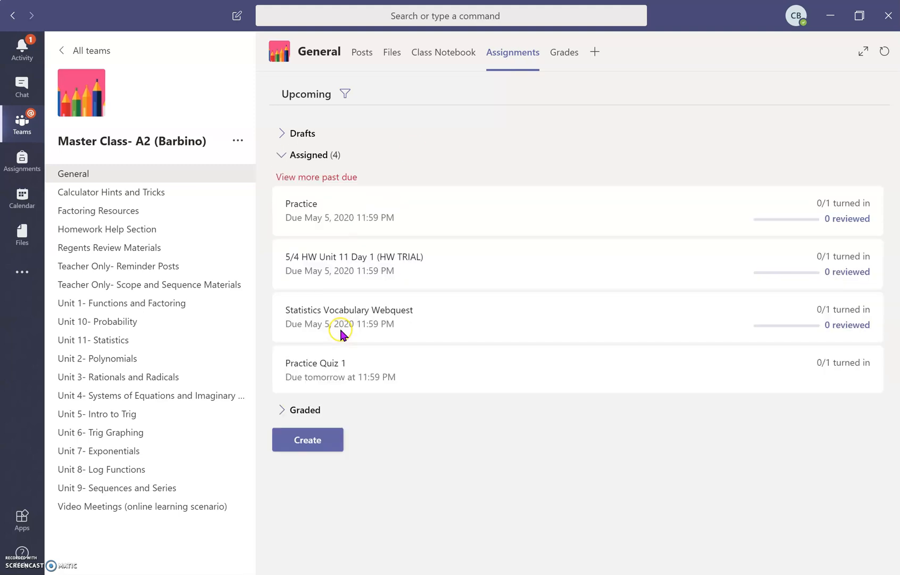
pyautogui.click(319, 439)
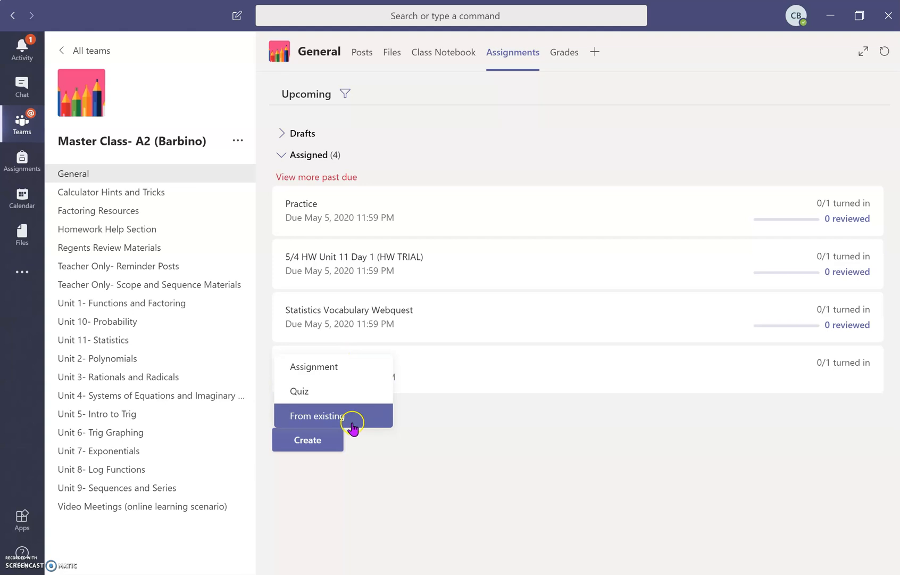
pyautogui.click(353, 400)
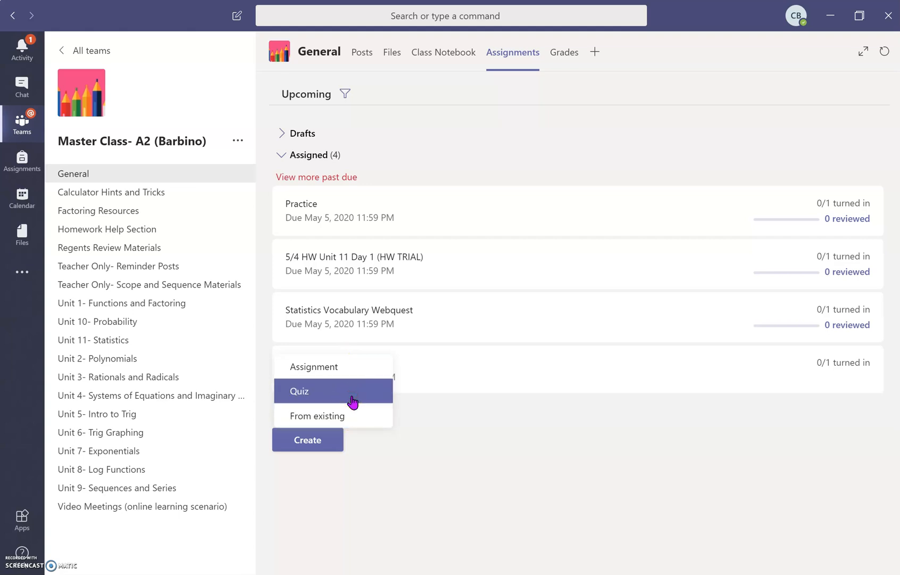
pyautogui.click(353, 400)
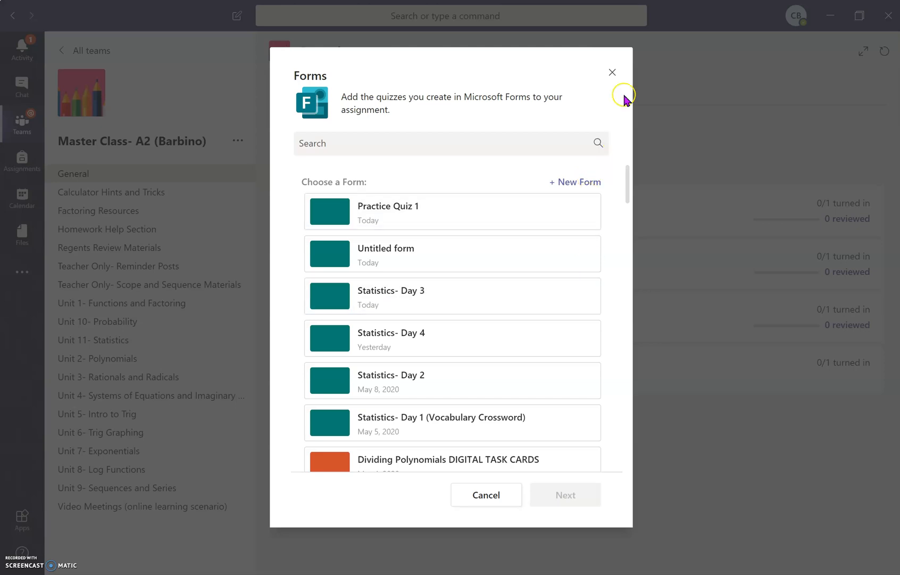
pyautogui.click(613, 72)
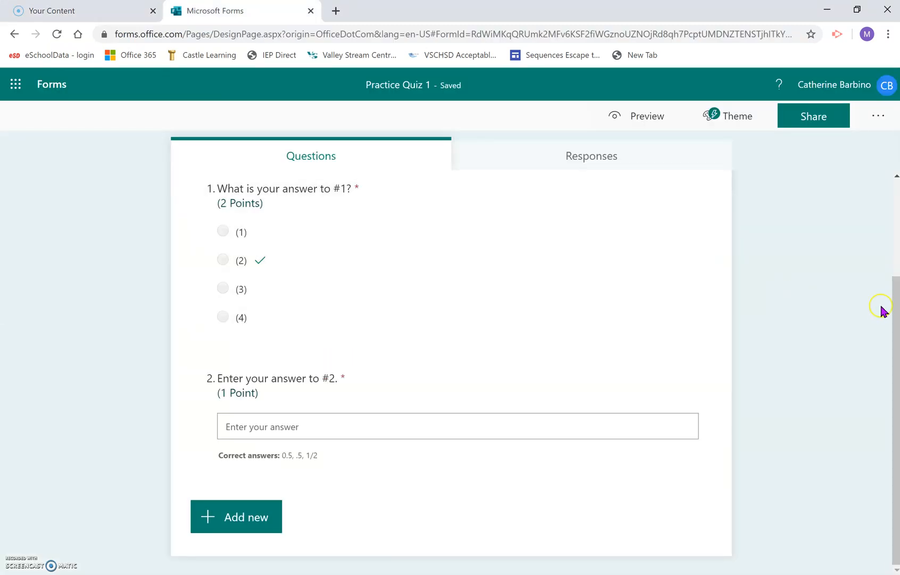
# Return to the overview of all forms and create a new quiz titled "Practice Quiz 2"
pyautogui.click(53, 84)
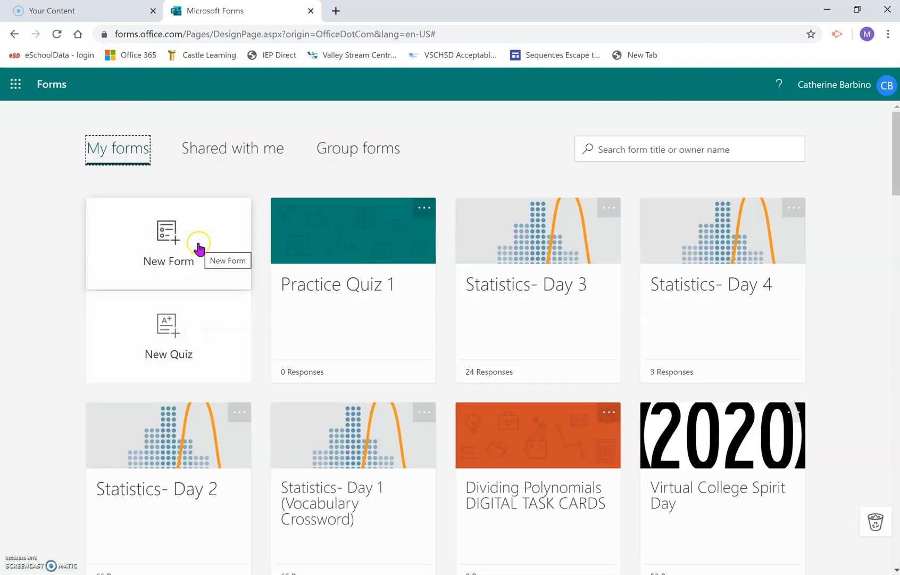
pyautogui.click(183, 308)
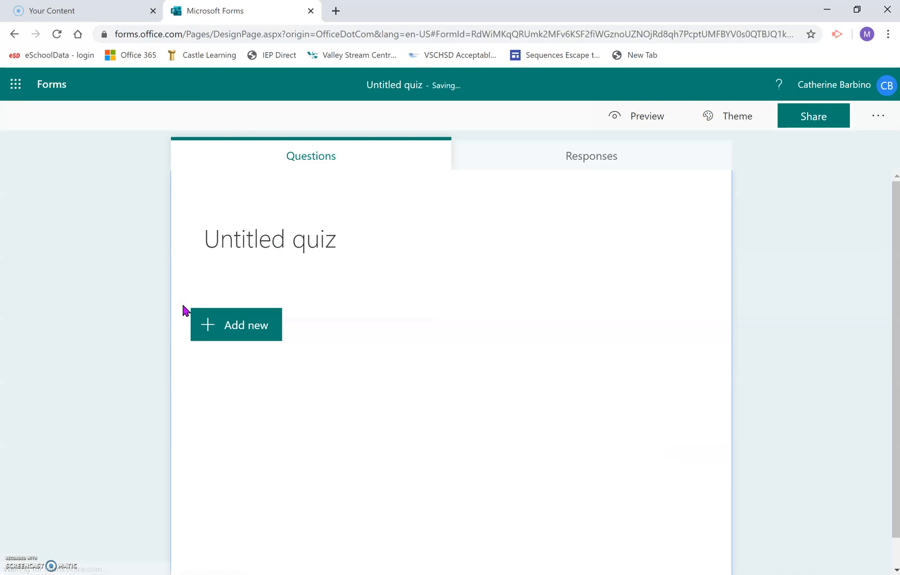
pyautogui.click(336, 231)
pyautogui.write('Practice Quiz 2')
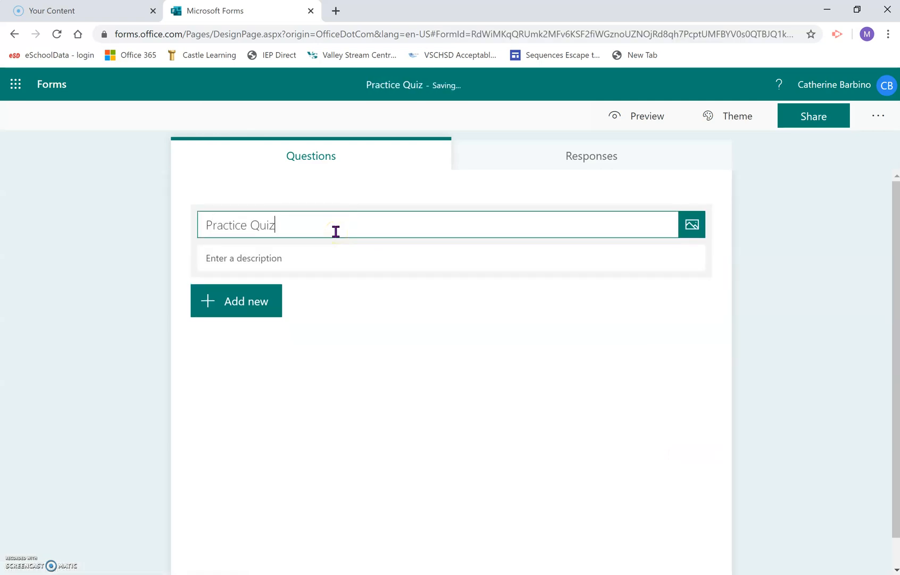
# Add a choice question to the quiz with the text "What is your answer to #1"
pyautogui.click(262, 298)
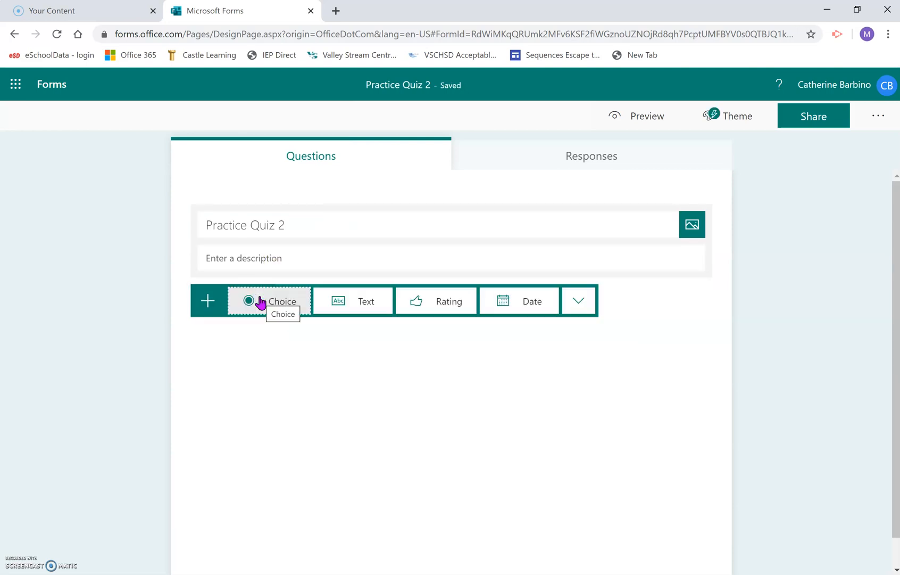
pyautogui.click(259, 298)
pyautogui.write('What is your answer to #1')
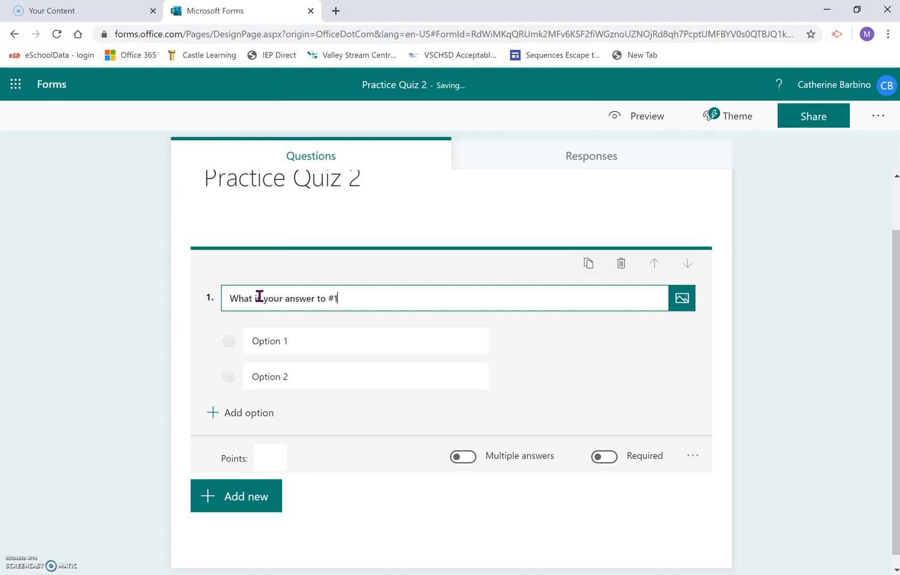
# Give question 1 four answer options labelled (1), (2), (3) and (4)
pyautogui.click(276, 340)
pyautogui.write('(2)')
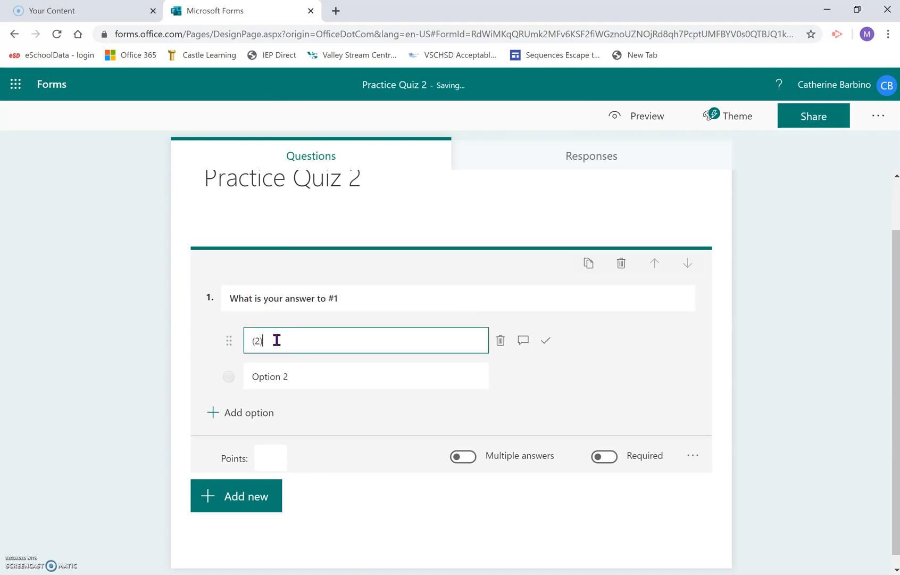
pyautogui.click(275, 375)
pyautogui.write('(2)')
pyautogui.click(269, 411)
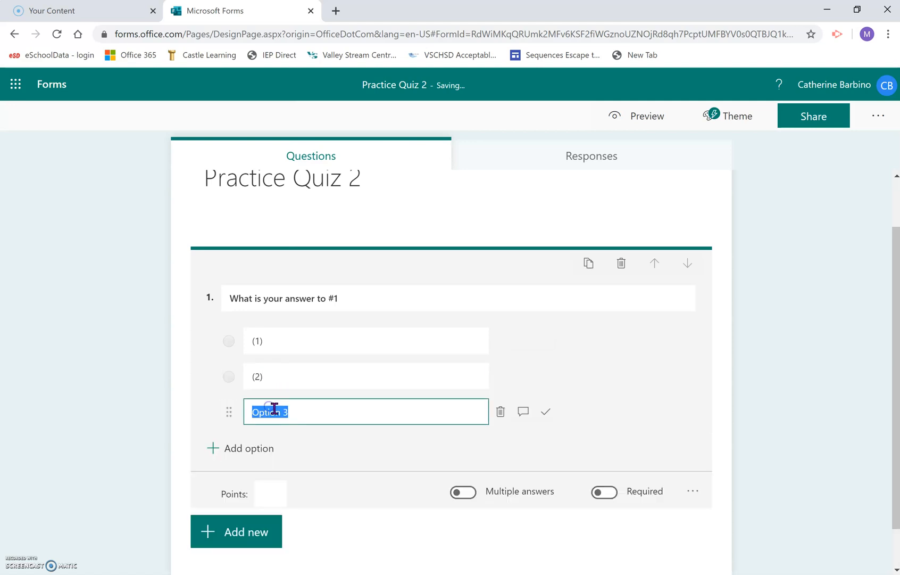
pyautogui.write('(3)')
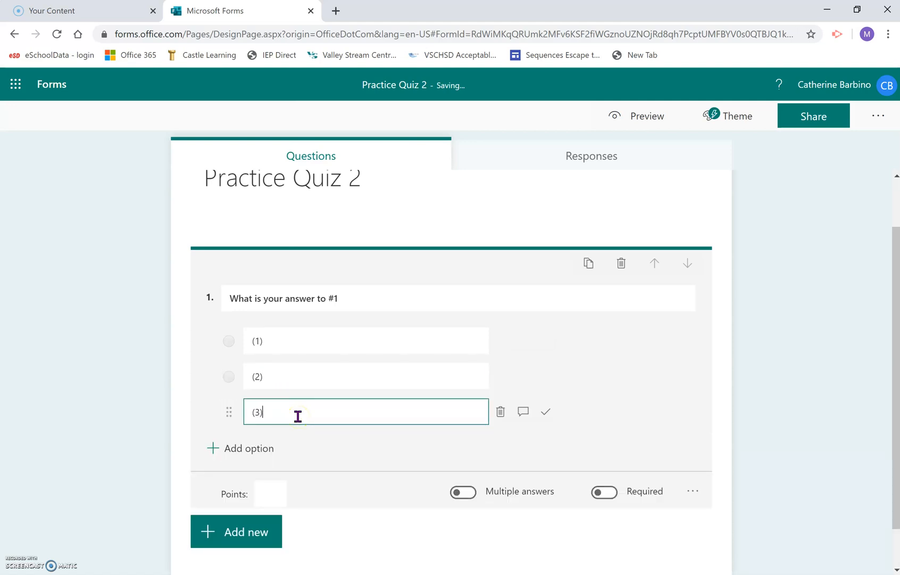
pyautogui.click(272, 450)
pyautogui.write('(4')
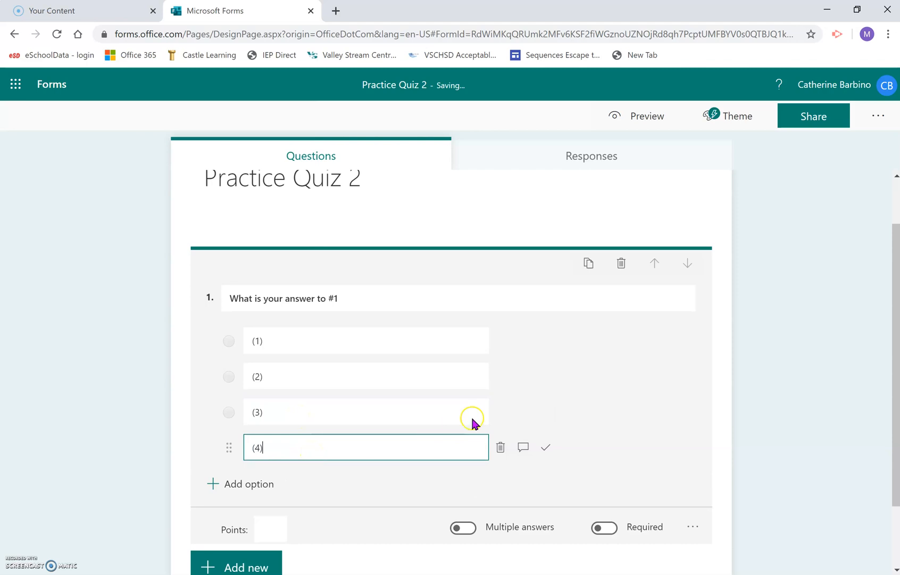
# Mark option (3) as the correct answer to question 1, and make the question required and worth 2 points
pyautogui.click(545, 412)
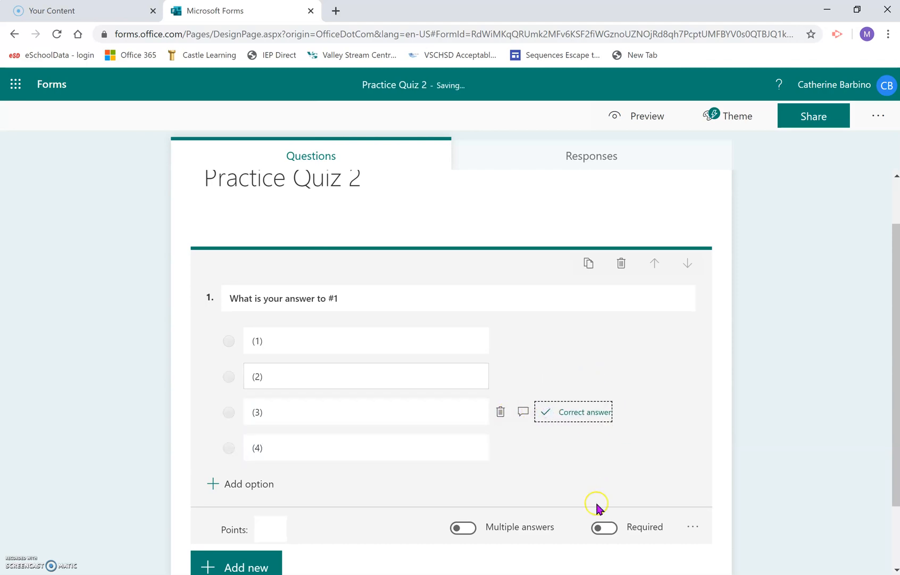
pyautogui.click(279, 520)
pyautogui.write('2')
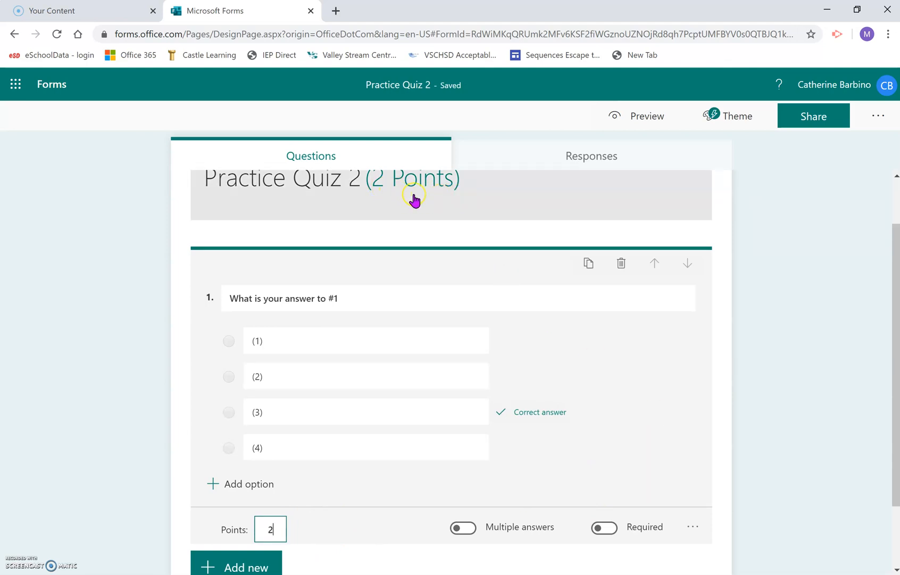
pyautogui.click(607, 528)
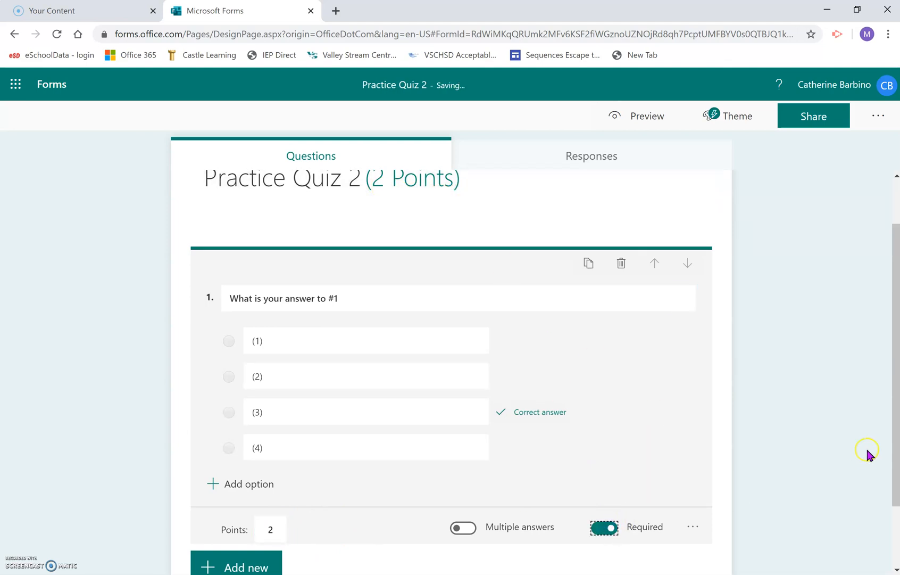
pyautogui.click(894, 473)
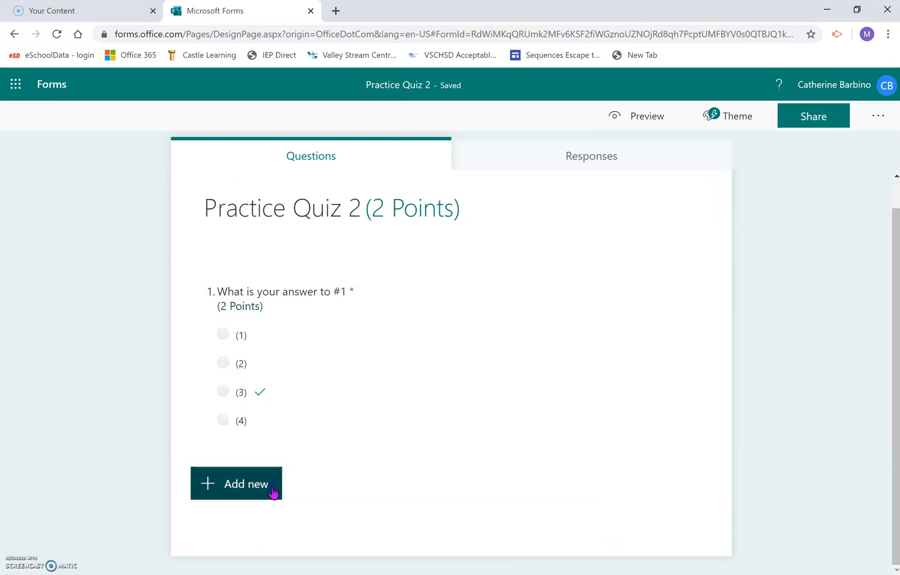
# Add a text question below question 1 with the text "Enter your answer to #2"
pyautogui.click(274, 491)
pyautogui.click(346, 486)
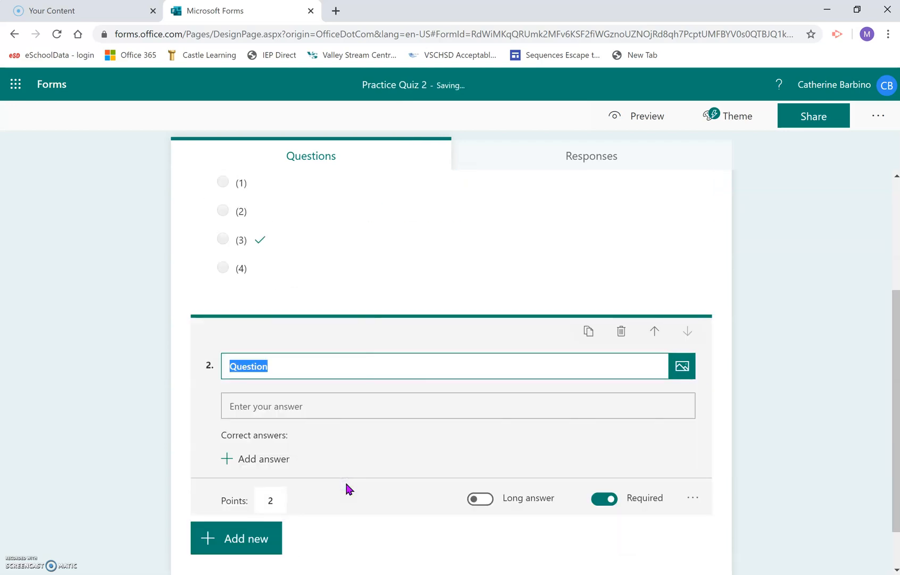
pyautogui.write('Enter your answer to #2')
# Add 0.5, .5 and 1/2 as accepted correct answers for question 2
pyautogui.click(264, 458)
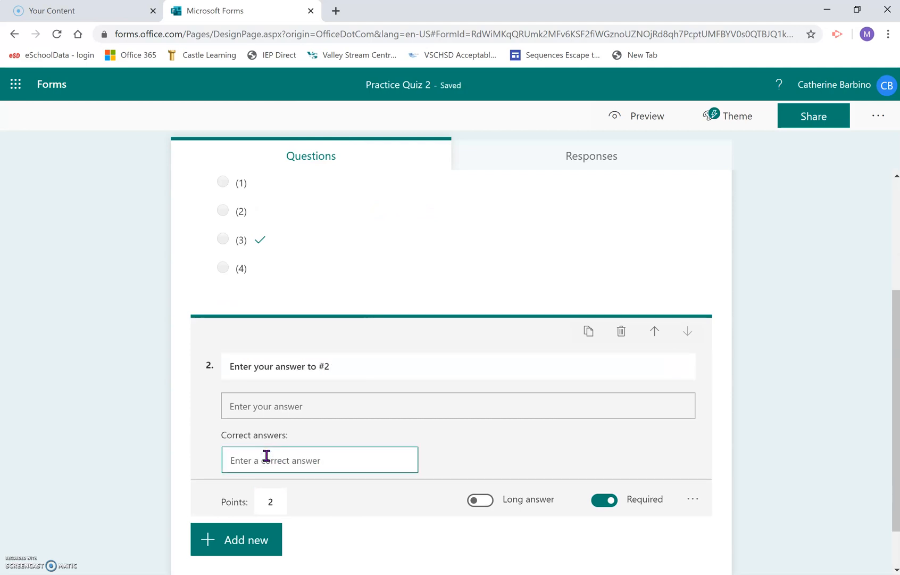
pyautogui.write('0.5')
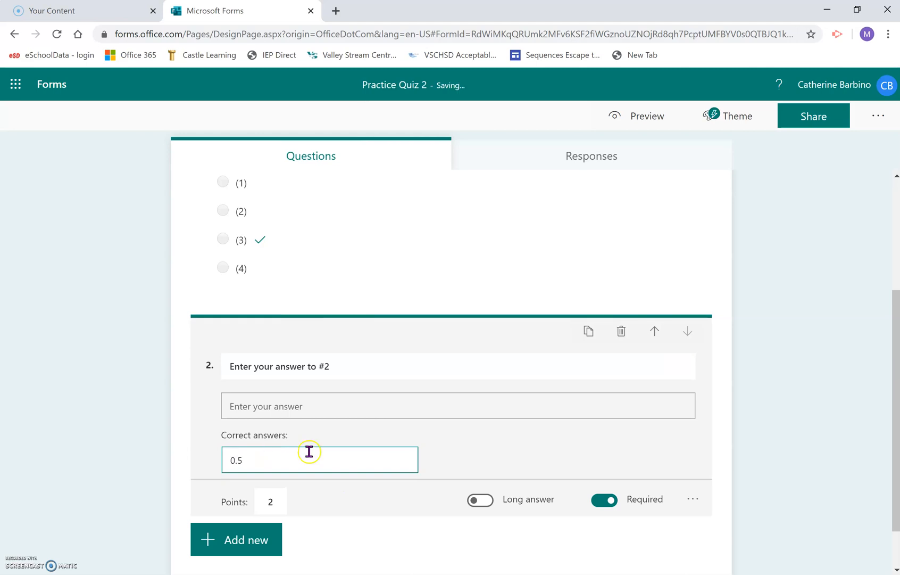
pyautogui.press('Return')
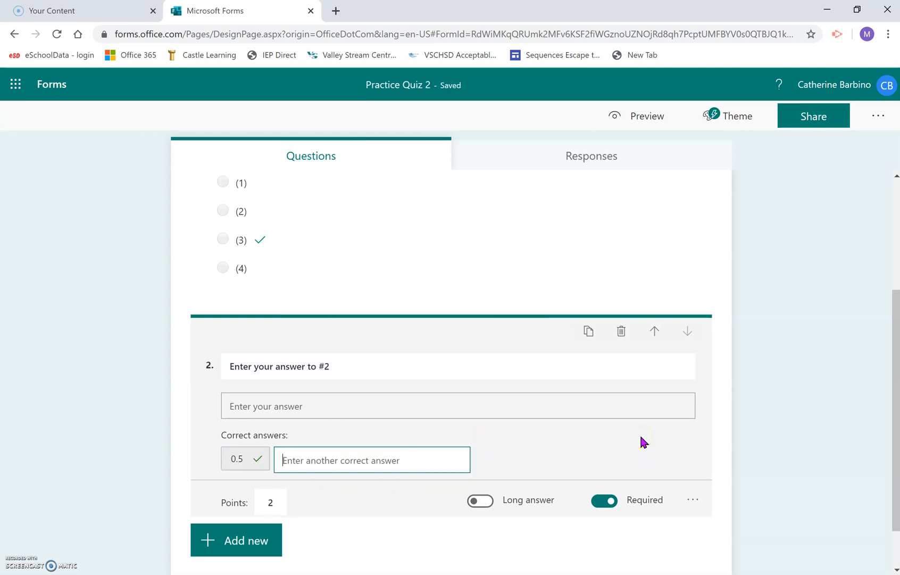
pyautogui.write('.5')
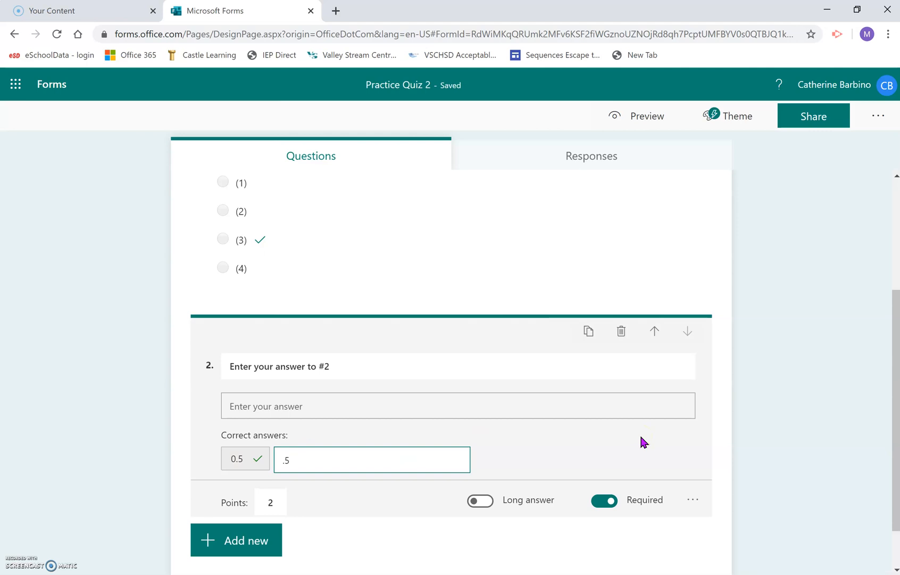
pyautogui.press('Return')
pyautogui.write('1')
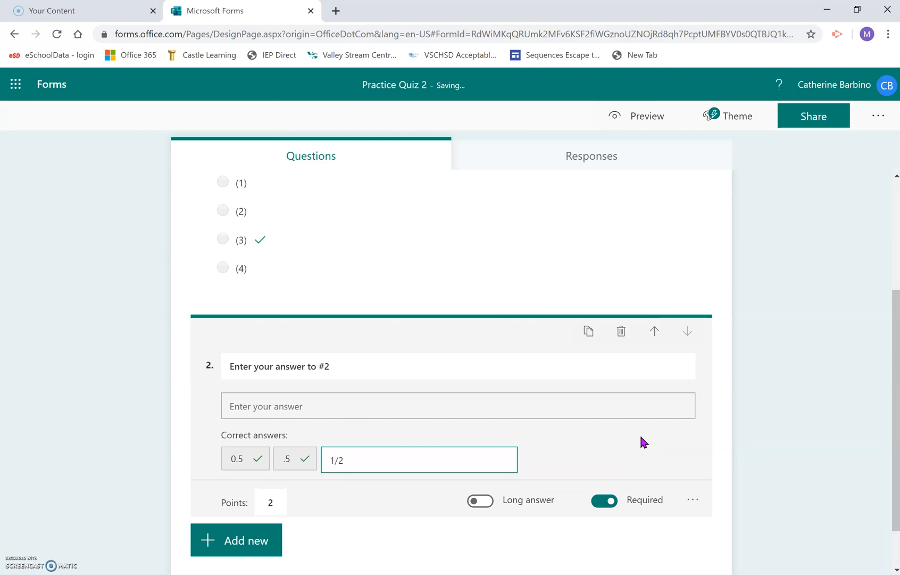
pyautogui.write('/2')
# Set question 2 to 1 point and restrict its answer to a number
pyautogui.click(273, 503)
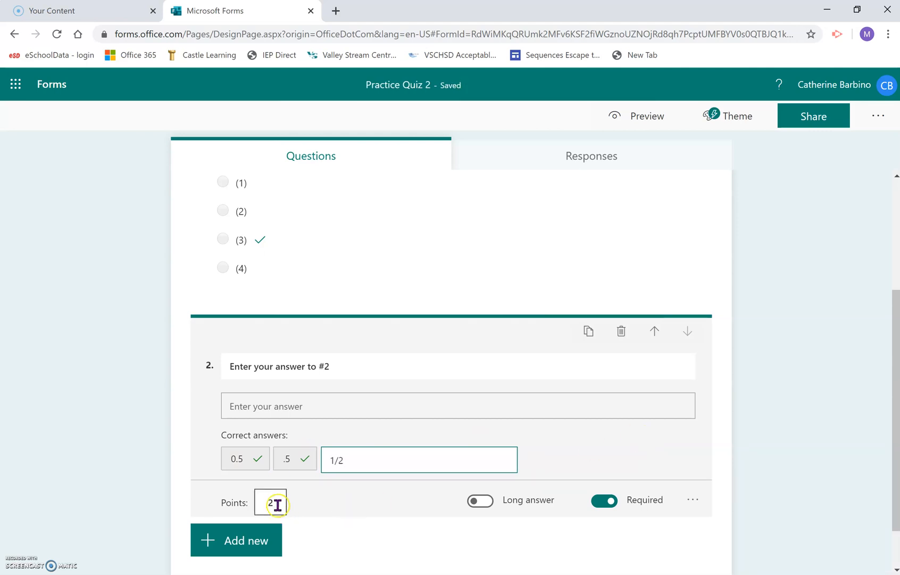
pyautogui.press('BackSpace')
pyautogui.write('1')
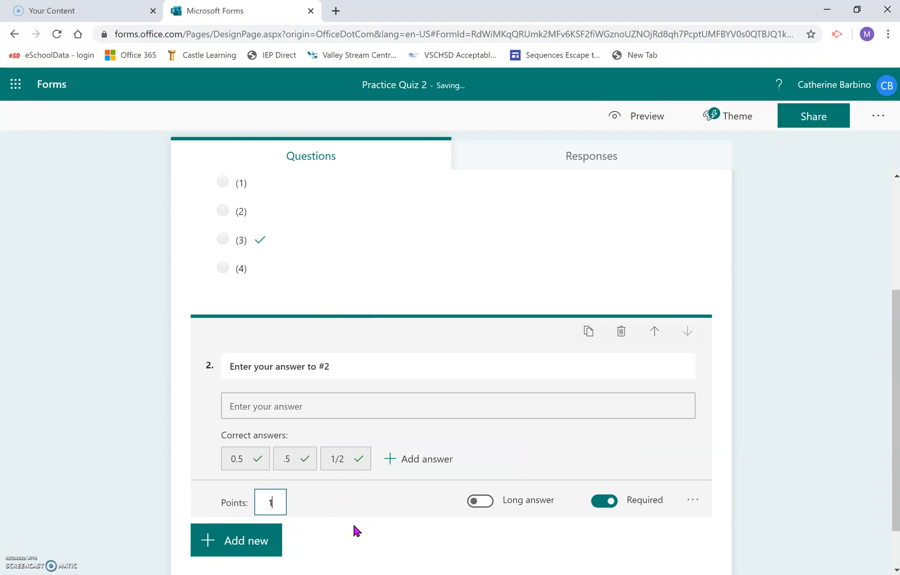
pyautogui.click(423, 529)
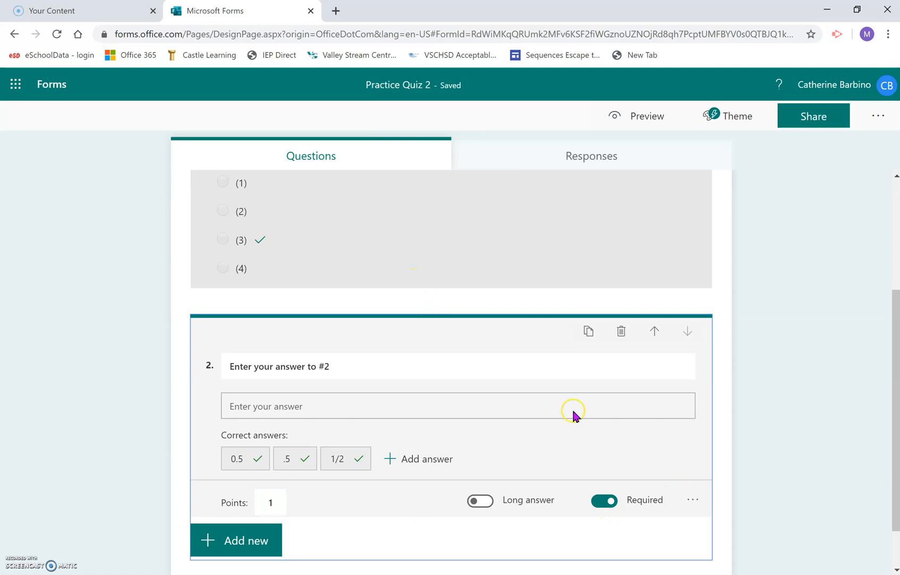
pyautogui.click(693, 500)
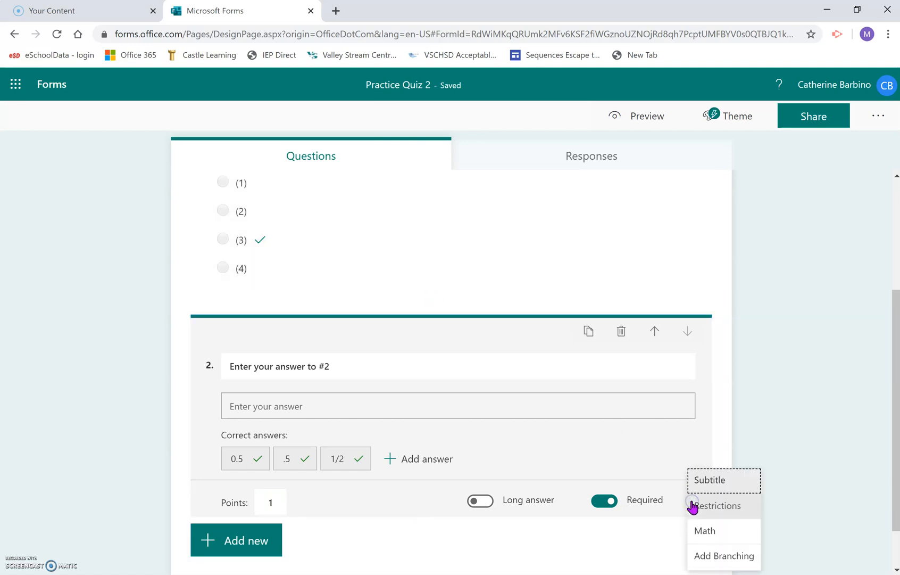
pyautogui.click(732, 508)
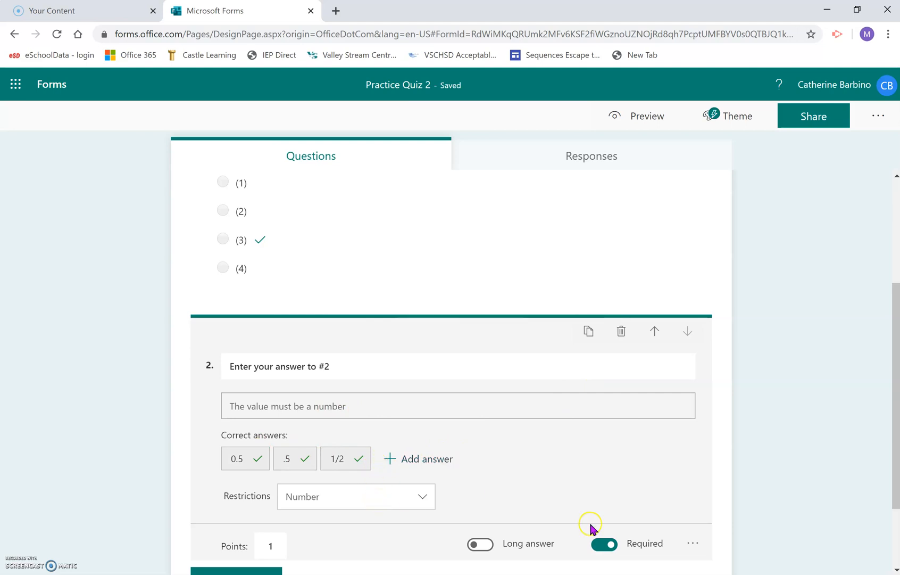
# Add the subtitle "Enter your answer in reduced for as a decimal" to question 2
pyautogui.click(692, 543)
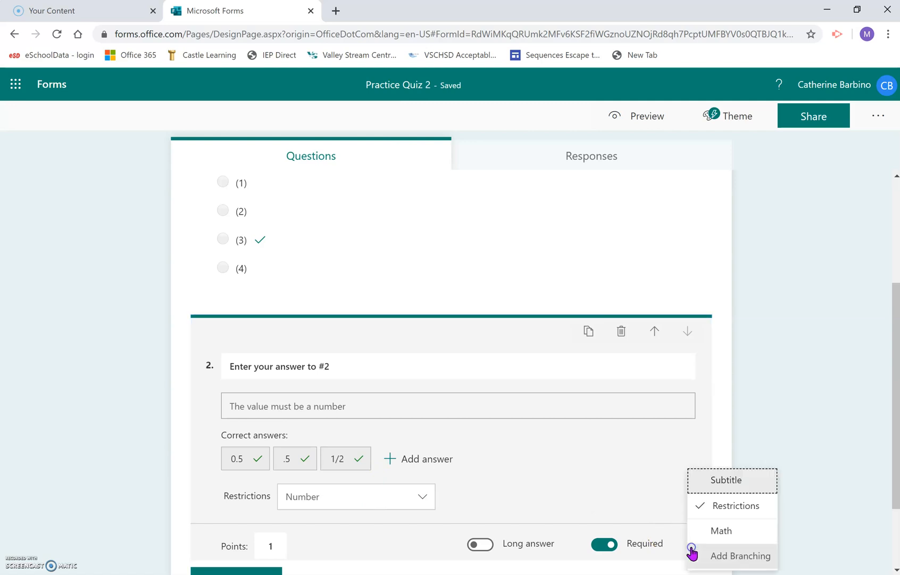
pyautogui.click(741, 482)
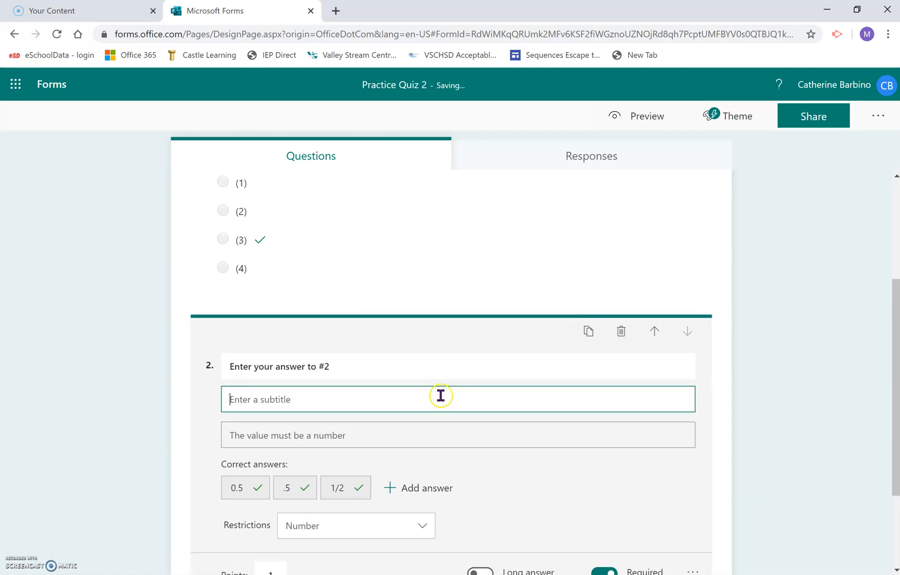
pyautogui.write('Enter your answer in reduced for as a d')
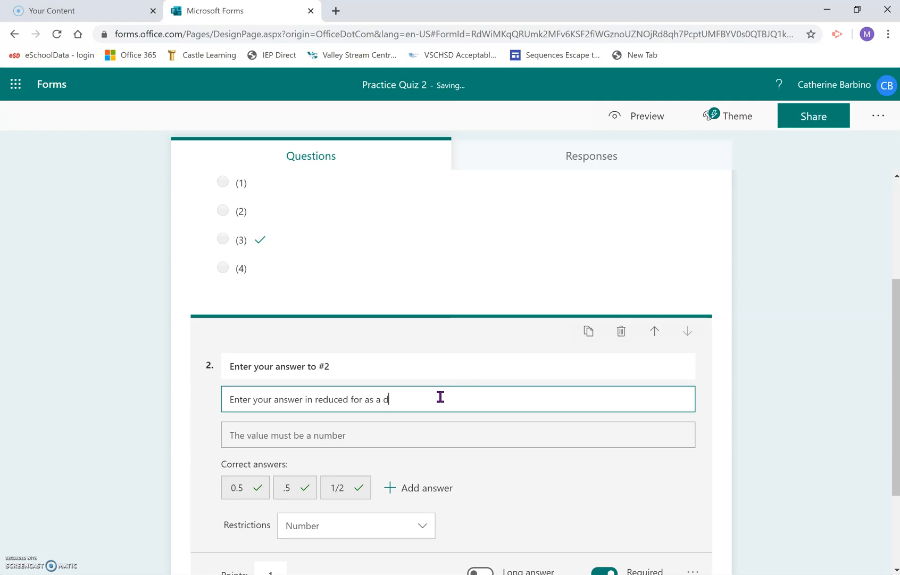
pyautogui.write('mal')
pyautogui.click(848, 337)
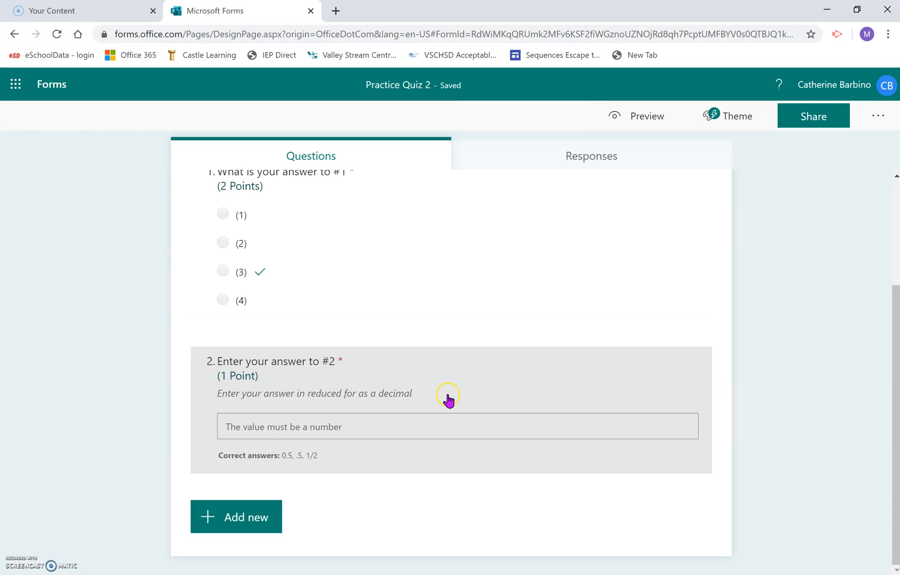
# Preview Practice Quiz 2 as respondents see it on a computer, and return to editing
pyautogui.click(667, 116)
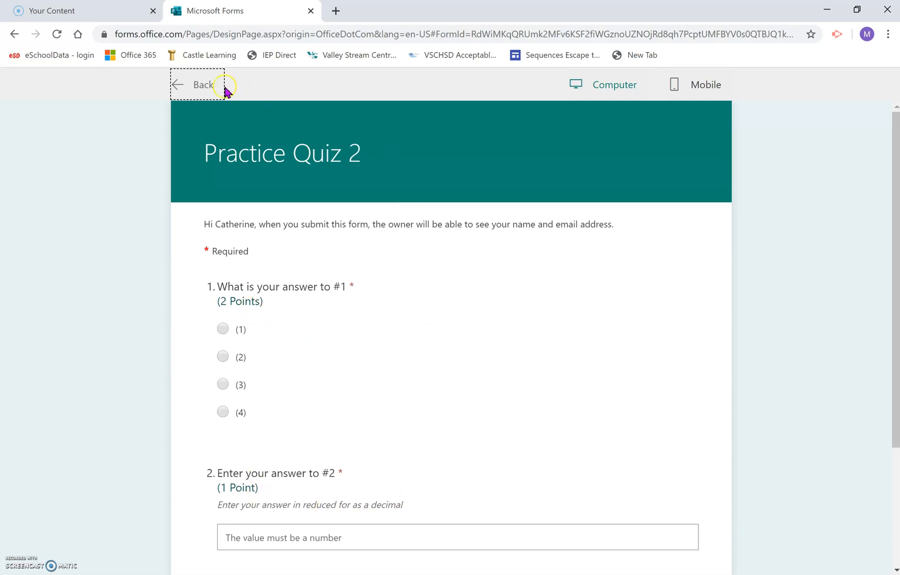
pyautogui.click(208, 93)
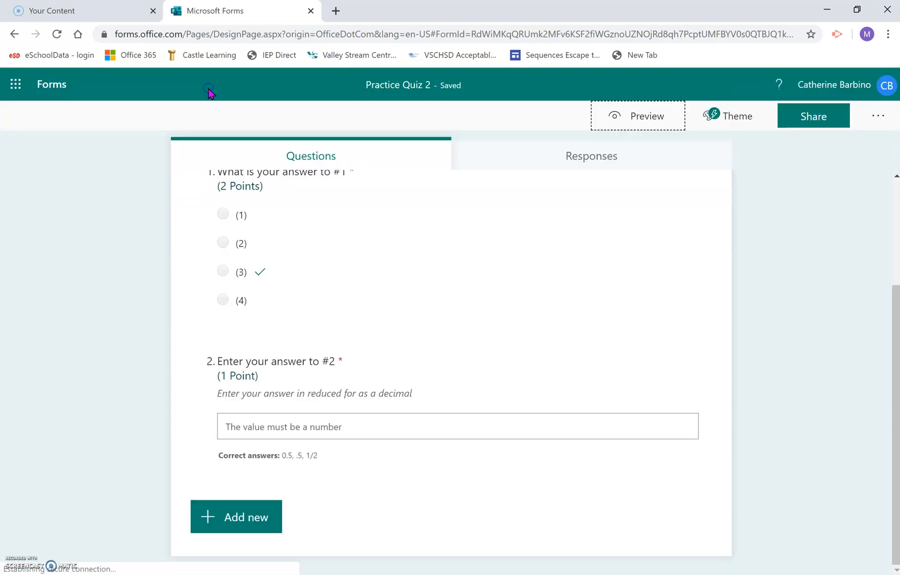
# Turn off showing results automatically in the quiz's settings, and close the settings
pyautogui.click(873, 114)
pyautogui.click(857, 146)
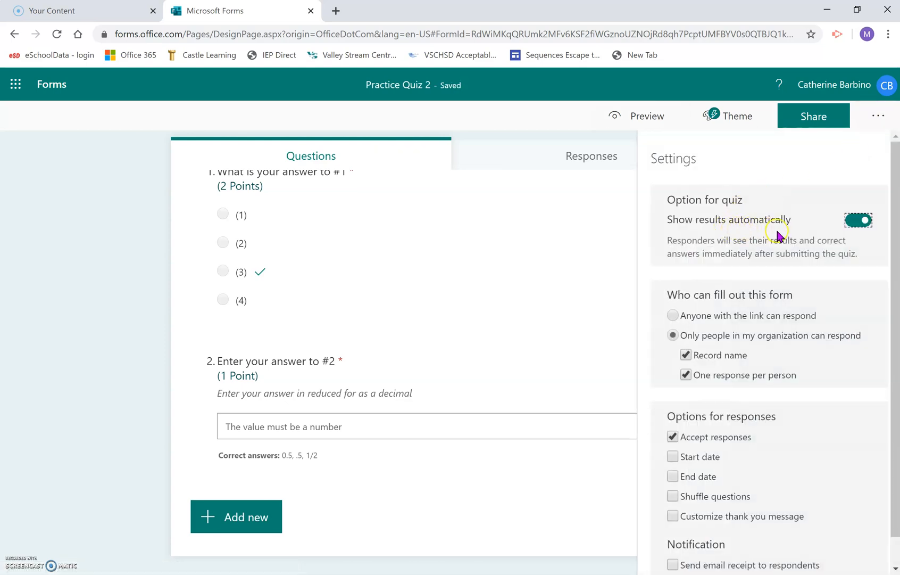
pyautogui.click(854, 223)
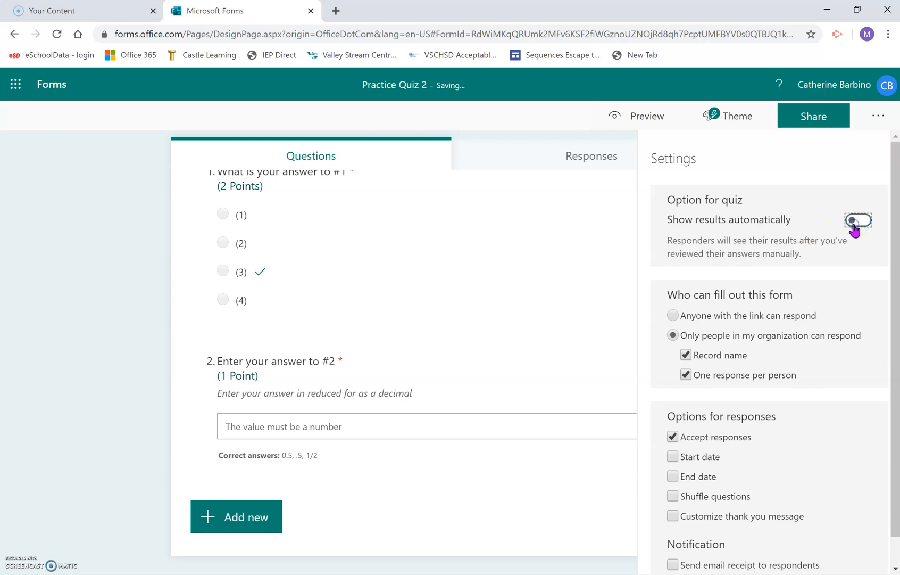
pyautogui.click(129, 250)
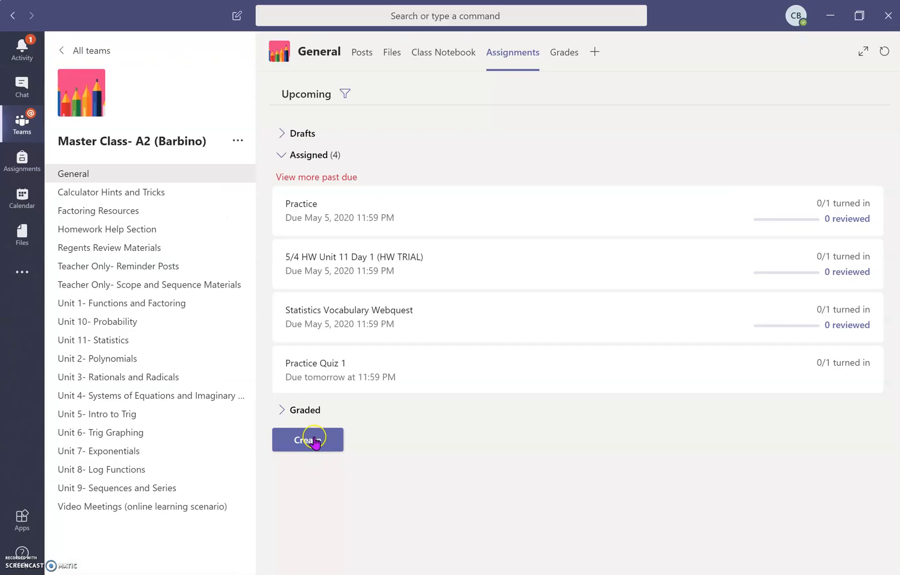
# In the class team's assignments in Microsoft Teams, create a quiz assignment based on the form Practice Quiz 2
pyautogui.click(314, 442)
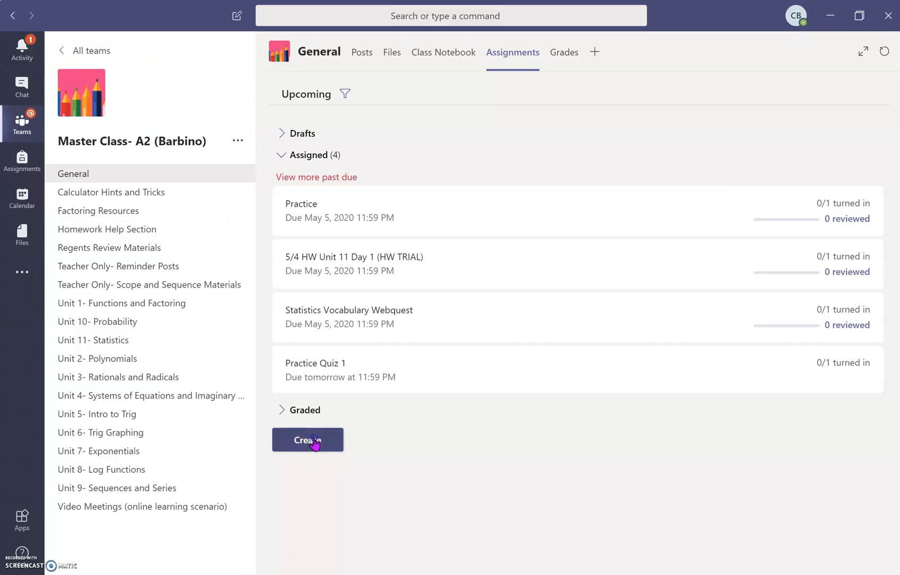
pyautogui.click(318, 393)
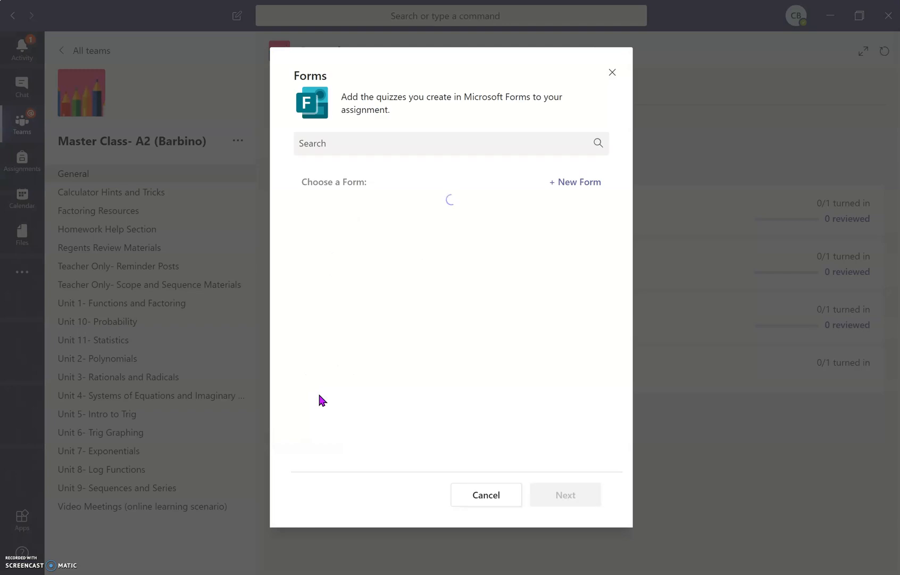
pyautogui.click(381, 215)
pyautogui.click(562, 496)
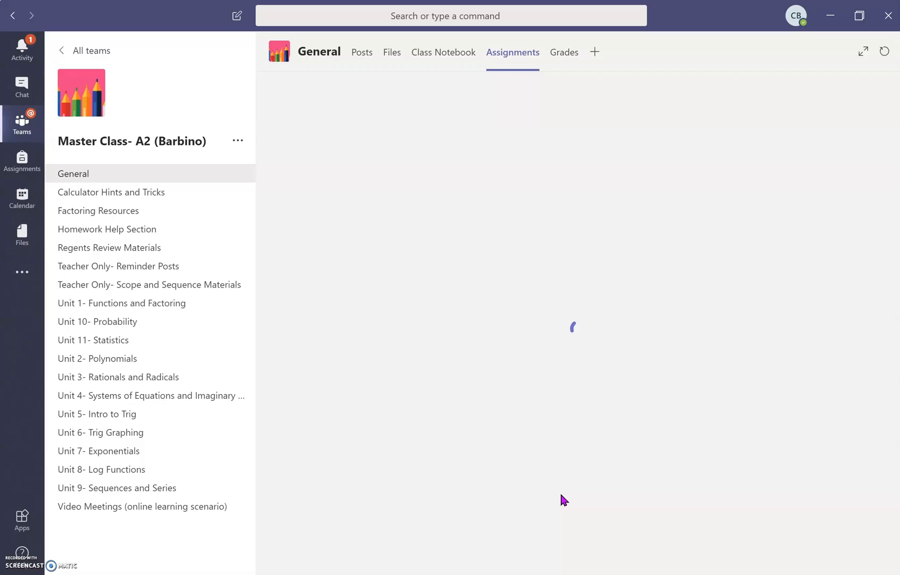
# Enter the assignment instructions "Please complete this exit quiz."
pyautogui.click(333, 264)
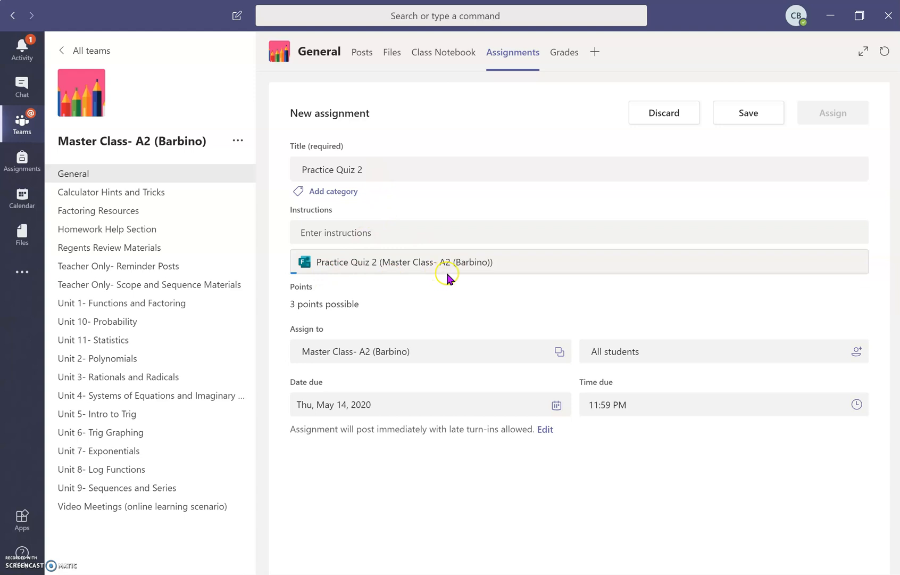
pyautogui.click(369, 233)
pyautogui.write('Please complete this exit quiz.')
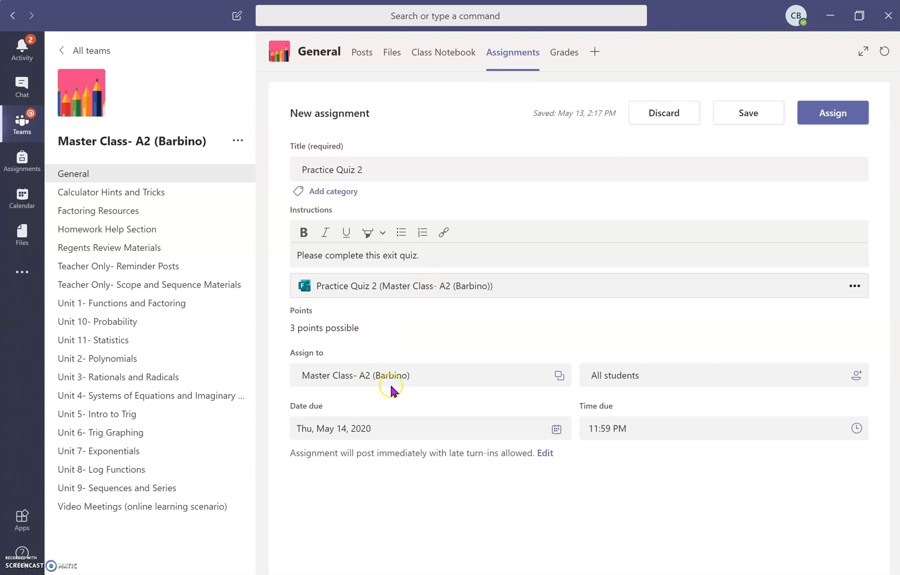
# Check which other classes can receive the quiz, and assign Practice Quiz 2 to all students of the A2 master class
pyautogui.click(561, 374)
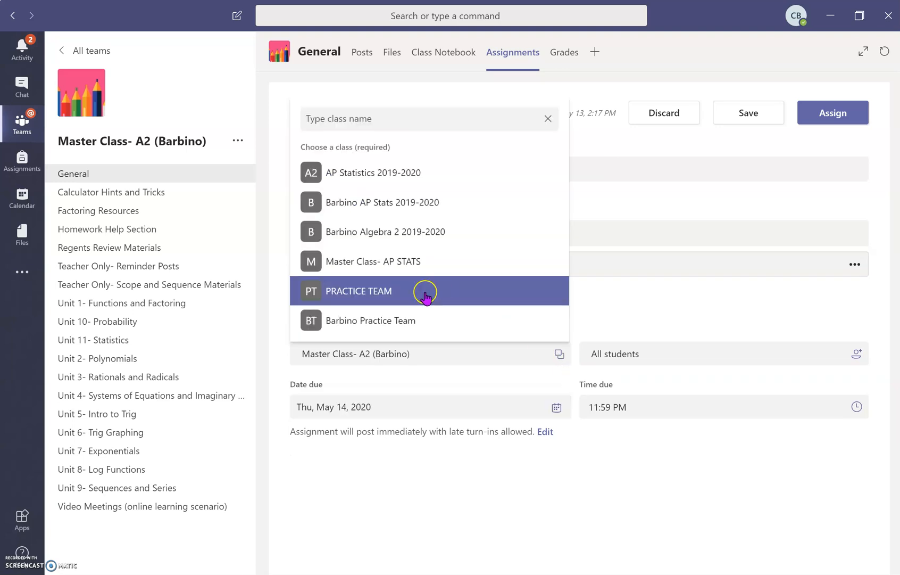
pyautogui.click(620, 326)
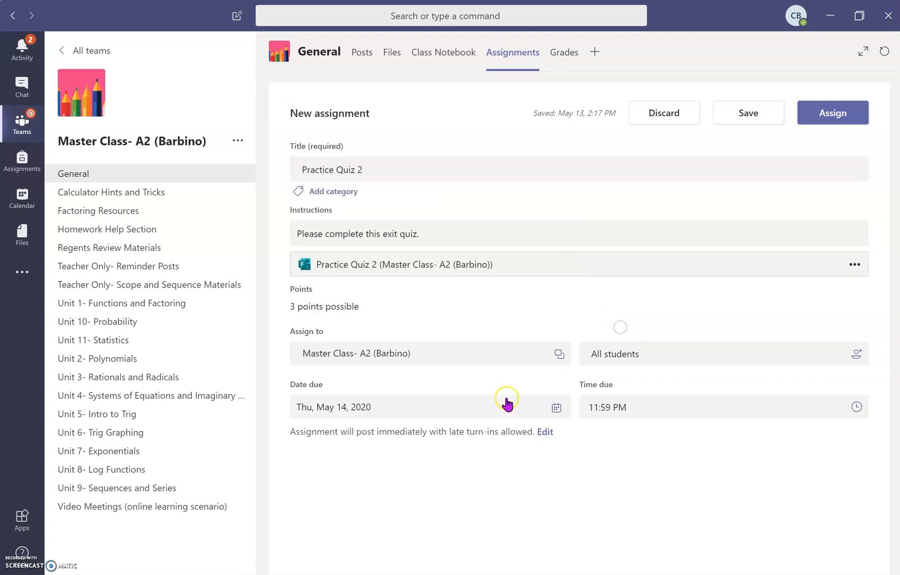
pyautogui.click(851, 125)
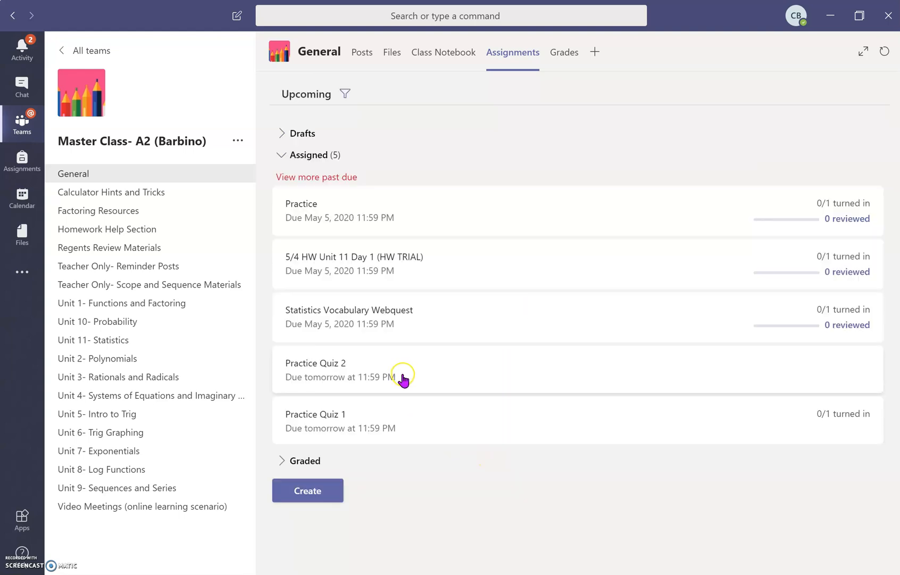
# Open the Practice Quiz 2 assignment from its post in the General channel and show it as students see it
pyautogui.click(369, 54)
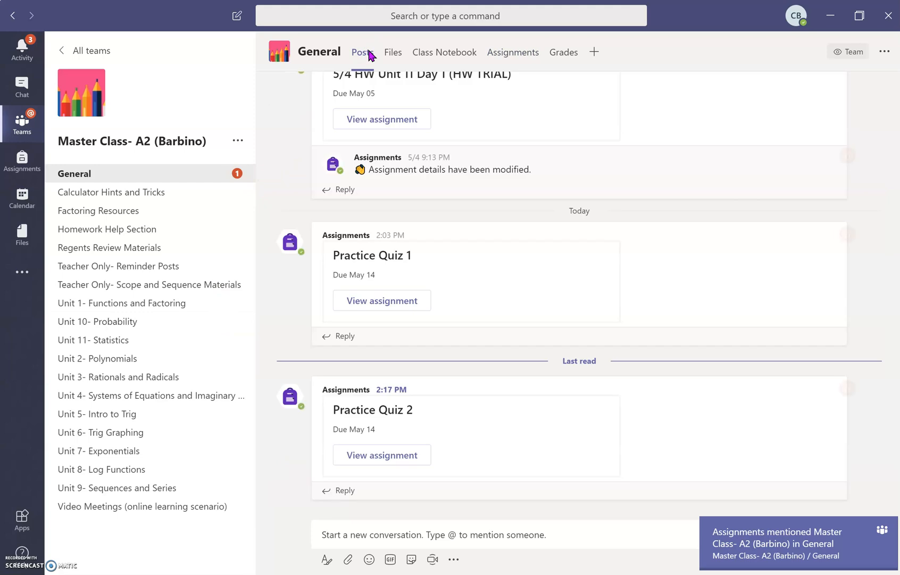
pyautogui.click(404, 454)
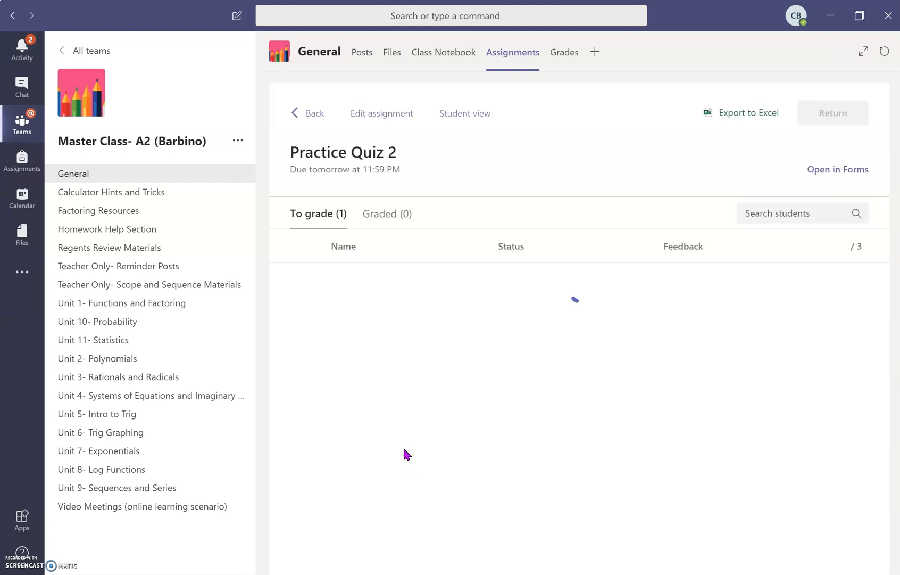
pyautogui.click(413, 432)
pyautogui.click(464, 112)
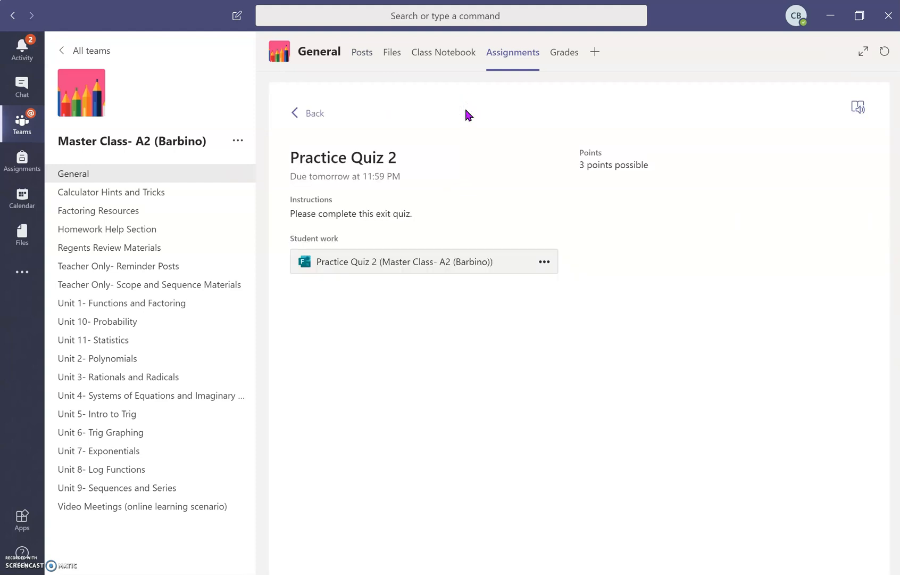